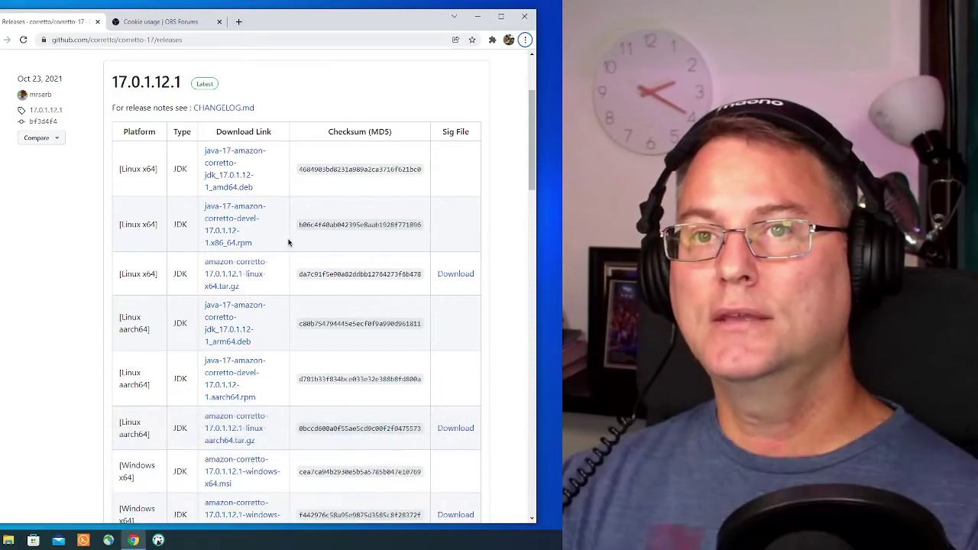
Step: Download the Windows x64 MSI installer for Amazon Corretto 17.0.1.12.1 from the releases table
scroll(289, 244, "down", 5)
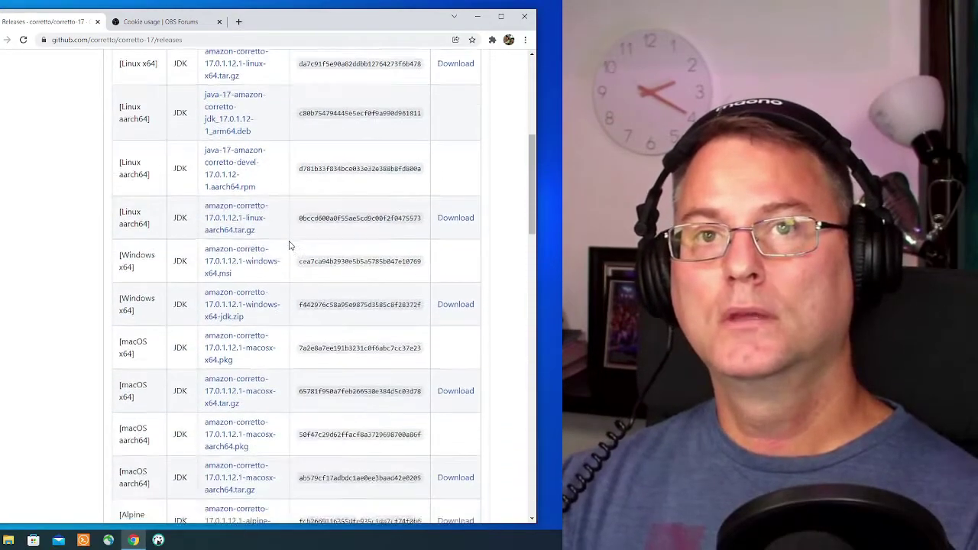
scroll(289, 245, "down", 1)
scroll(289, 244, "up", 1)
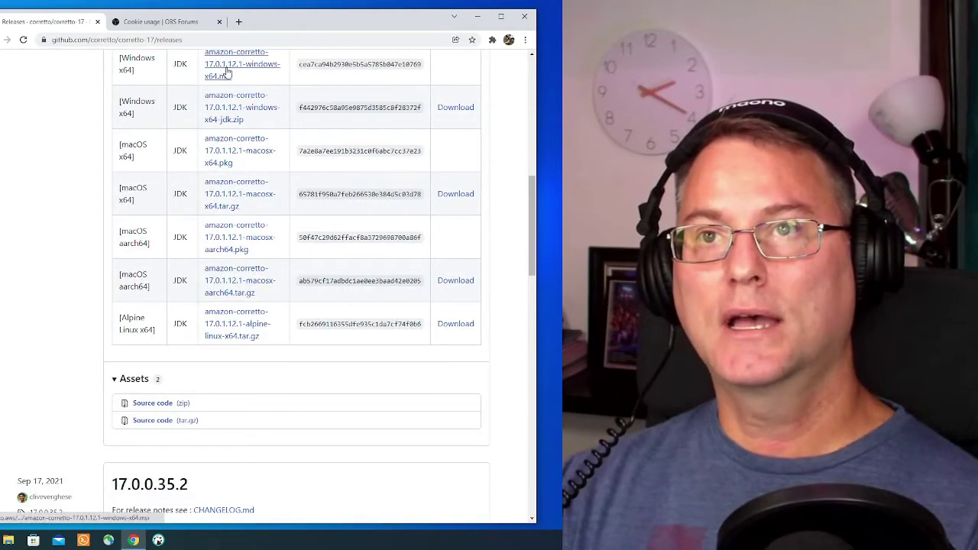
scroll(274, 105, "up", 1)
scroll(273, 105, "up", 1)
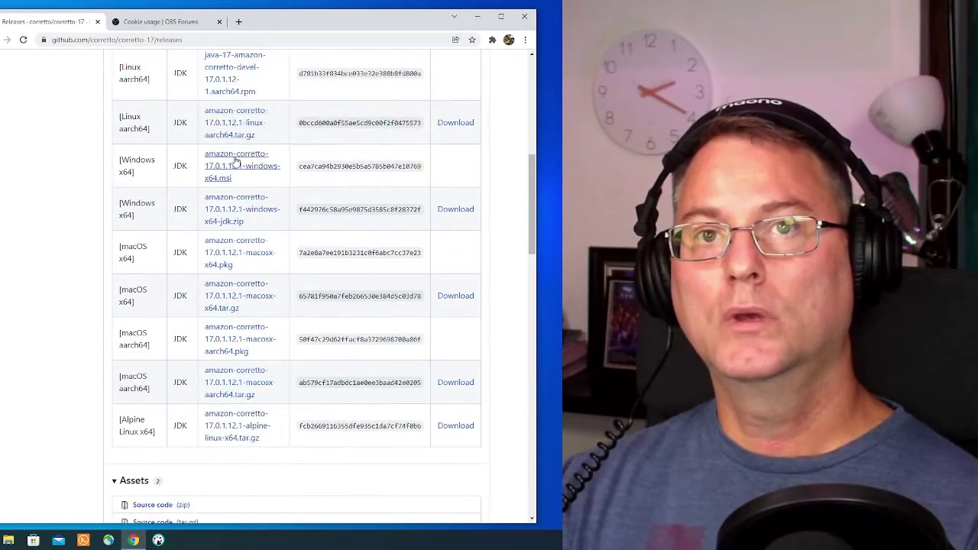
left_click(233, 173)
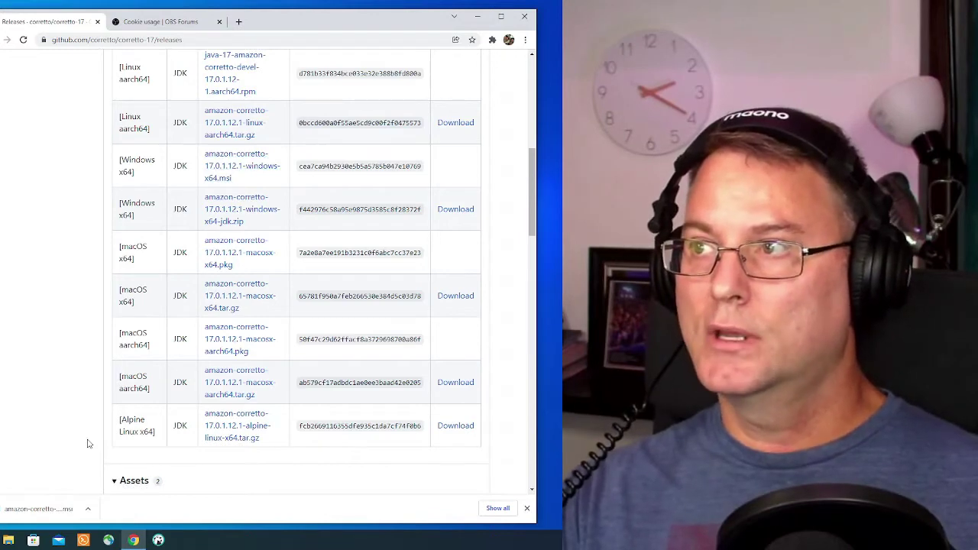
Step: Show the downloaded Corretto MSI in its folder, launch the installer from there and close the folder window
left_click(88, 509)
left_click(117, 473)
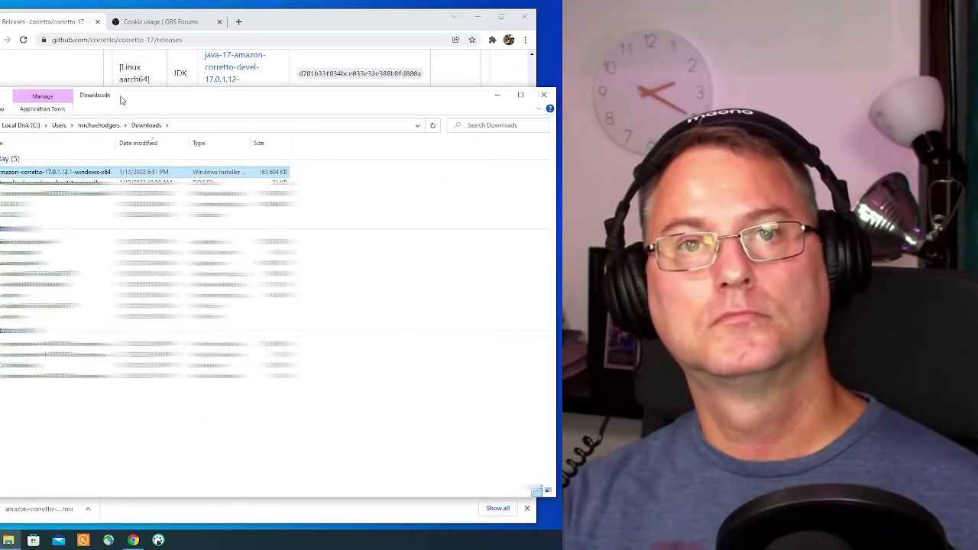
double_click(70, 174)
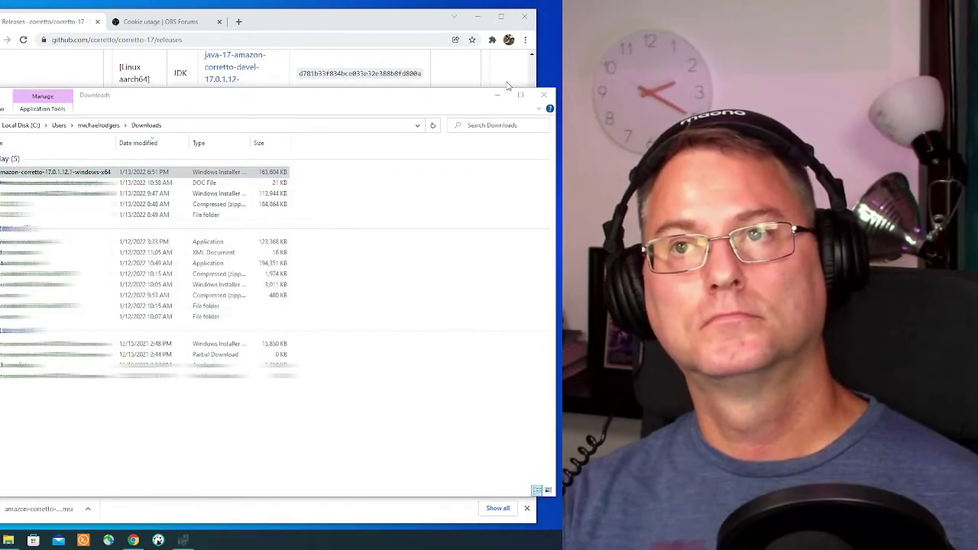
left_click(544, 95)
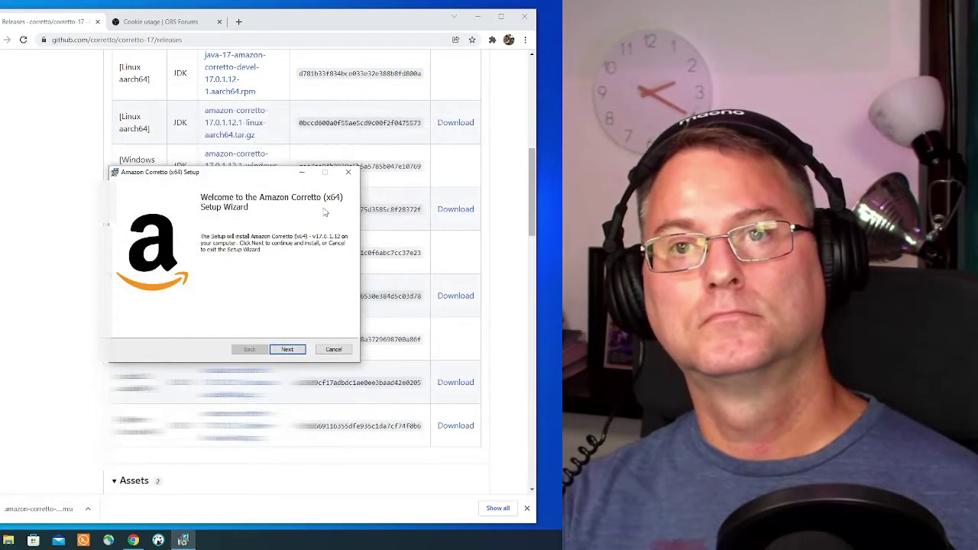
Step: Install Amazon Corretto (x64) with the default features and location, allowing it to make changes to the device, and finish the wizard
left_click(288, 349)
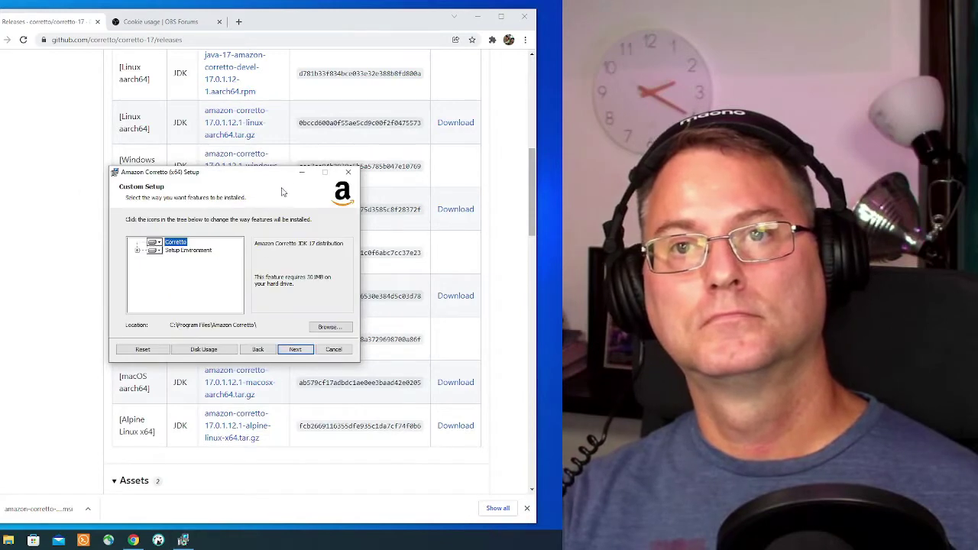
left_click_drag(261, 174, 372, 120)
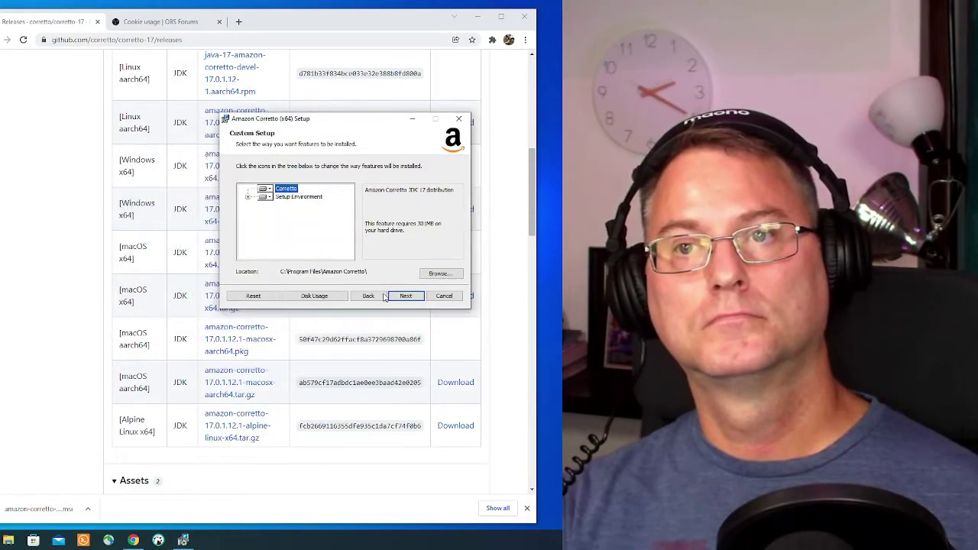
left_click(398, 298)
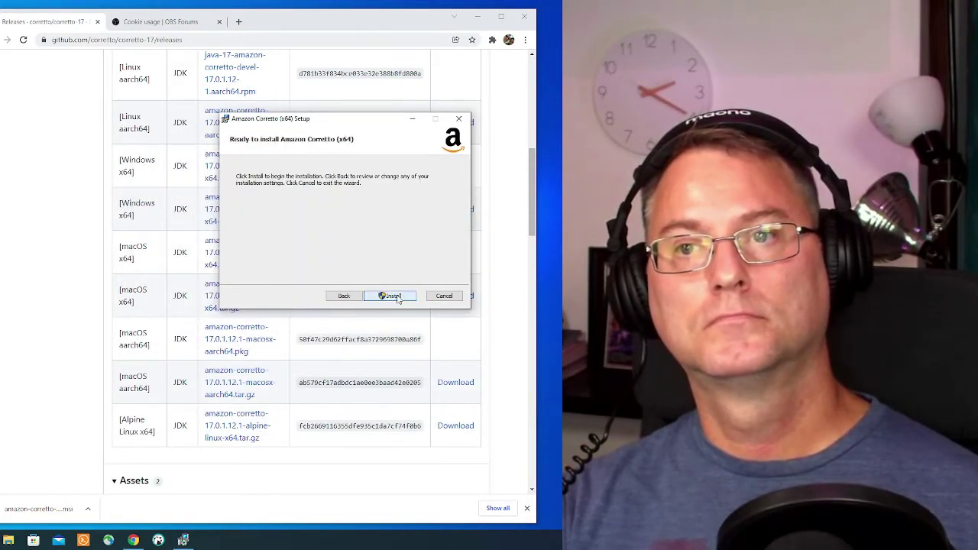
left_click(398, 298)
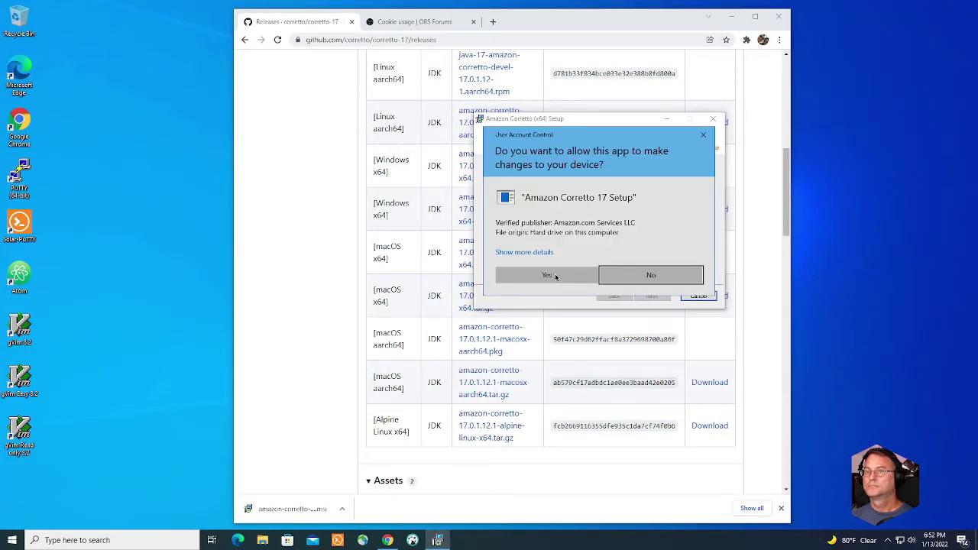
left_click(547, 275)
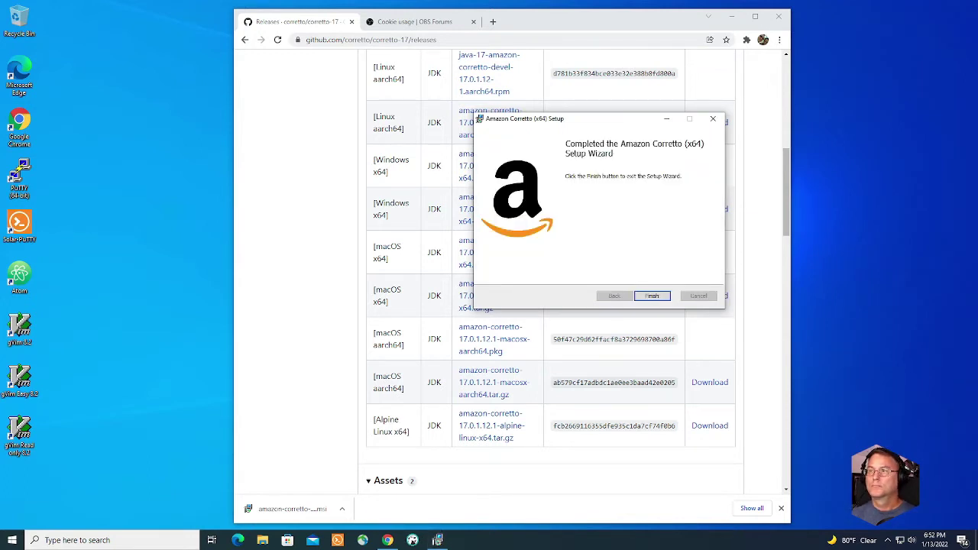
left_click(660, 295)
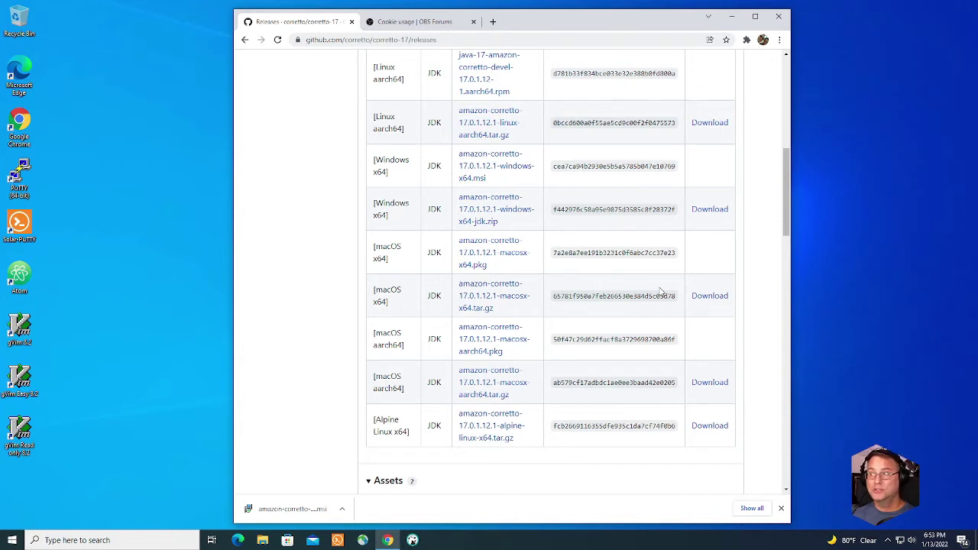
Step: Search Windows for "environment", open the system environment variables settings and bring up the Environment Variables dialog clear of the other window
left_click(89, 541)
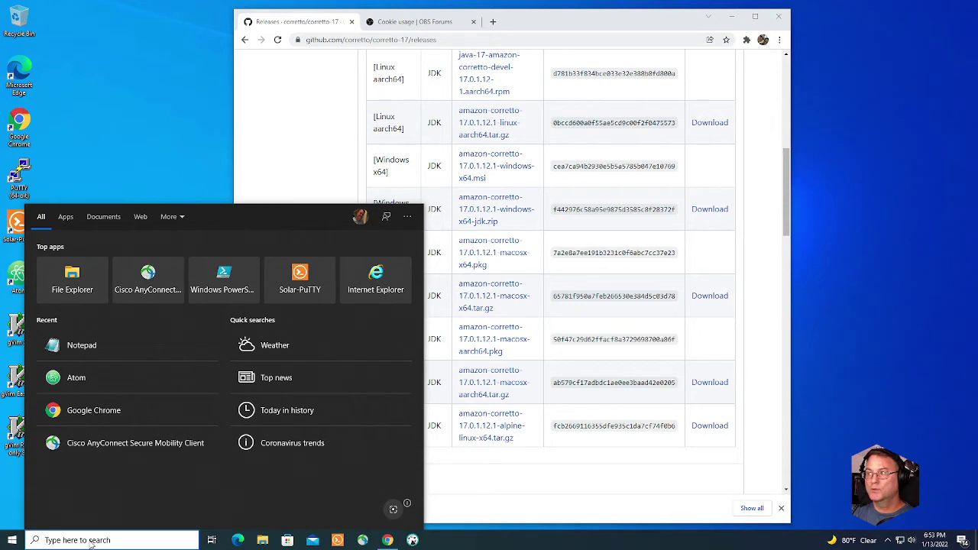
type("envirotnmen")
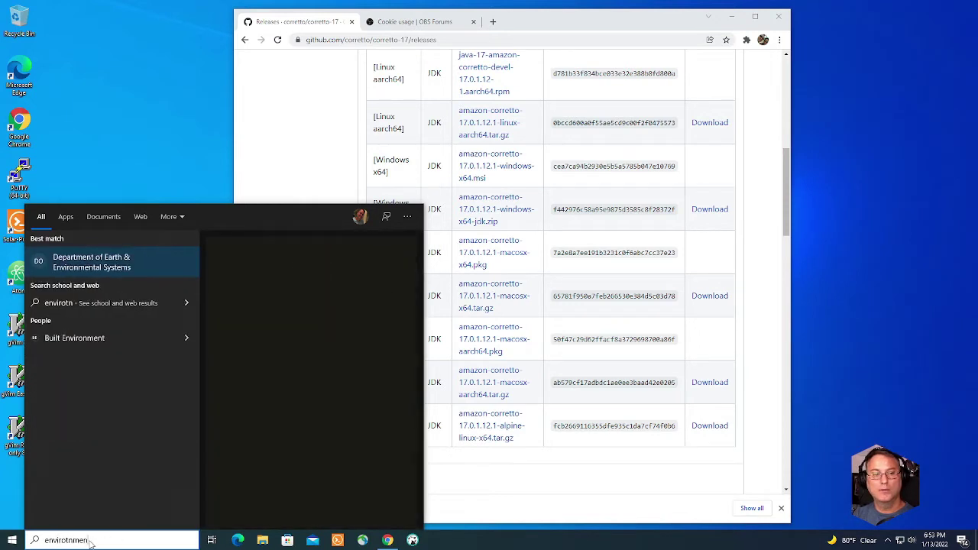
key("BackSpace")
key("BackSpace")
key("BackSpace")
key("BackSpace")
key("BackSpace")
type("nment")
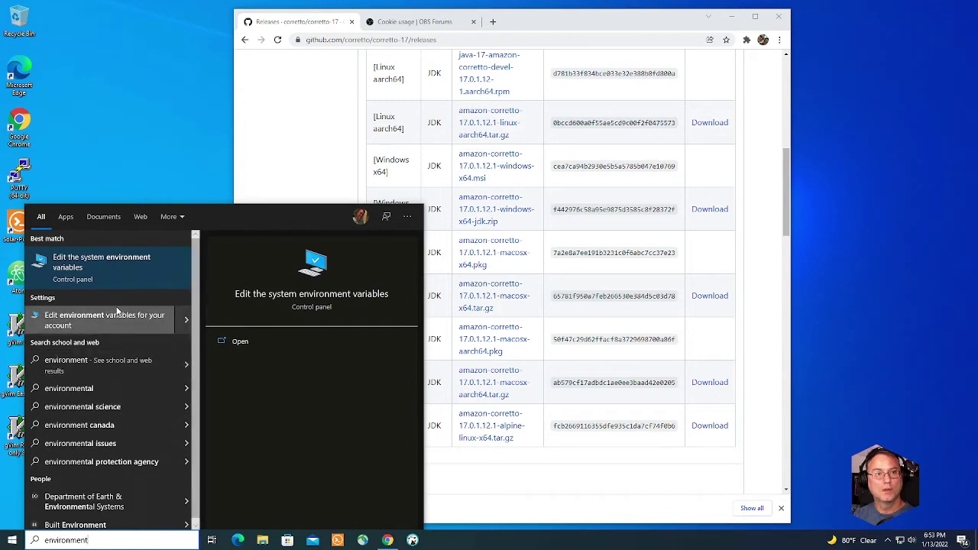
left_click(107, 262)
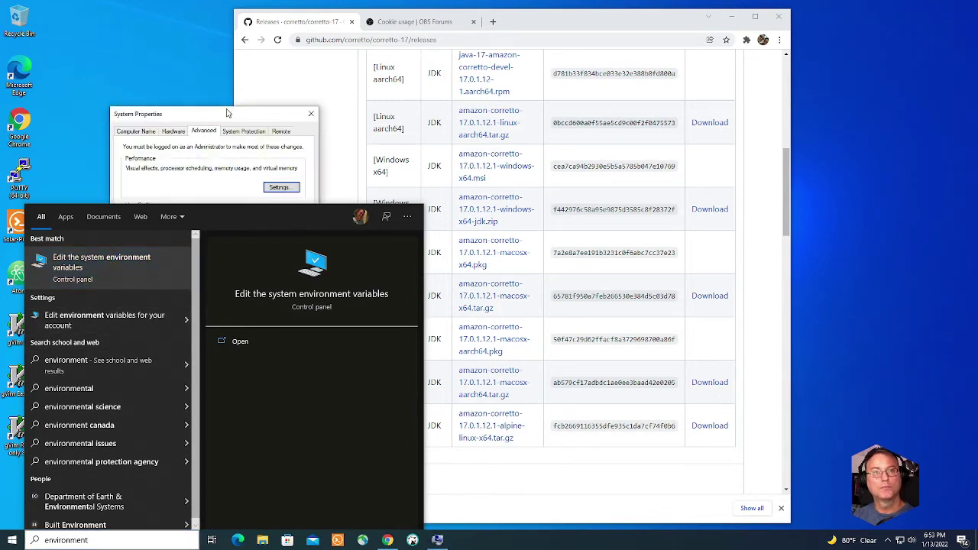
left_click(267, 307)
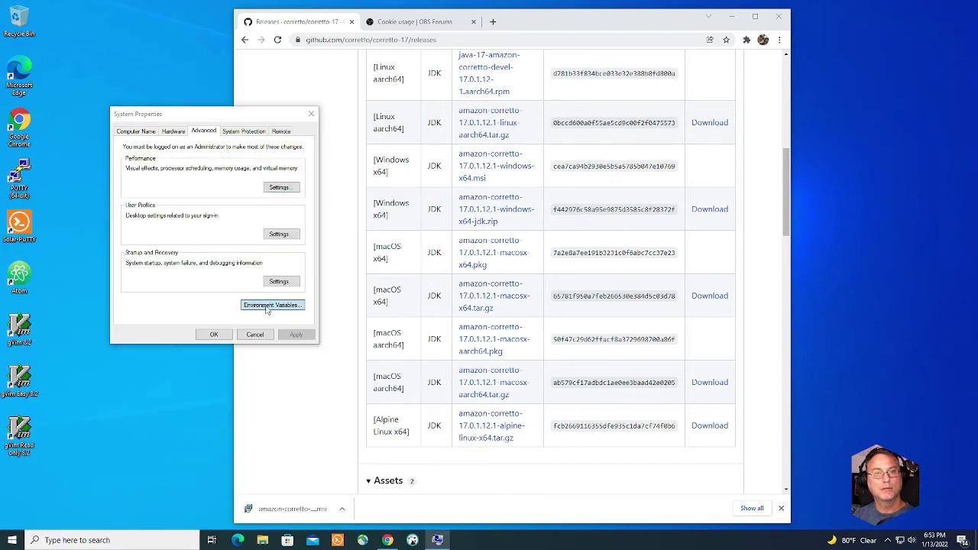
left_click_drag(448, 125, 606, 84)
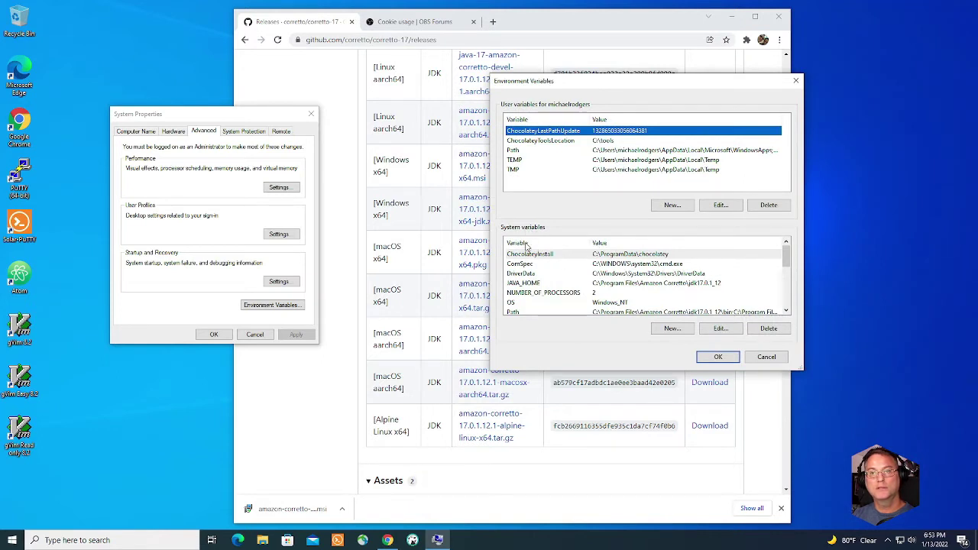
Step: Check the JAVA_HOME system variable and the entries of the system Path variable for the Corretto JDK, then close the variable dialogs
left_click(539, 283)
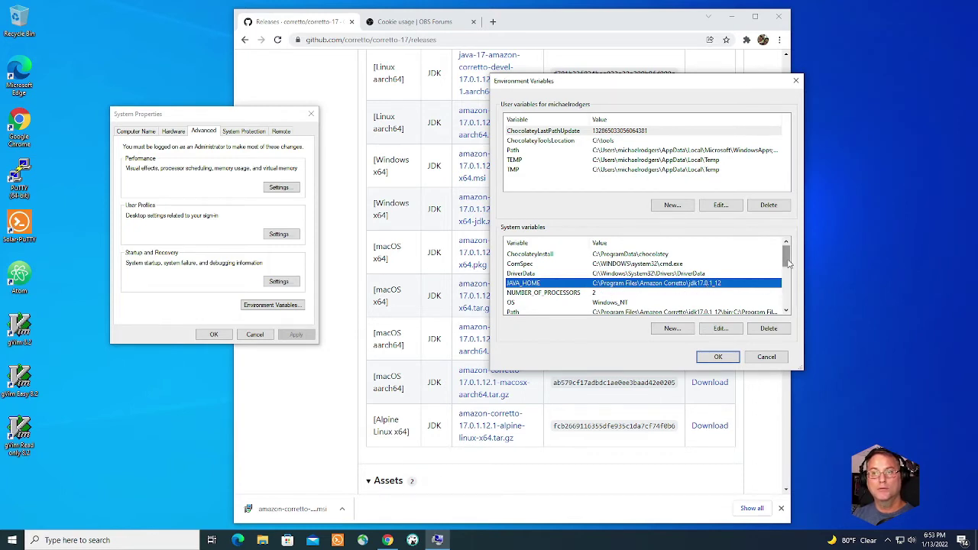
scroll(787, 264, "down", 3)
left_click(515, 284)
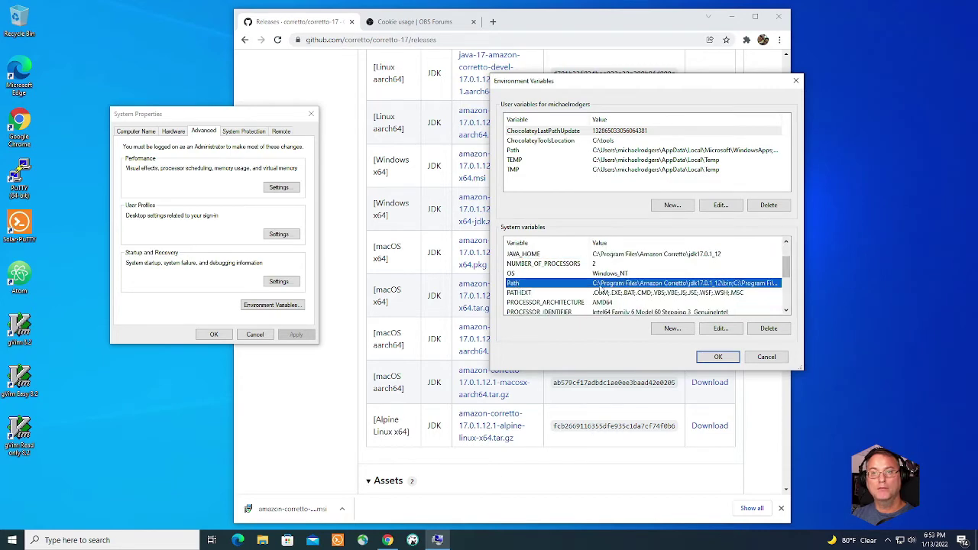
left_click(718, 328)
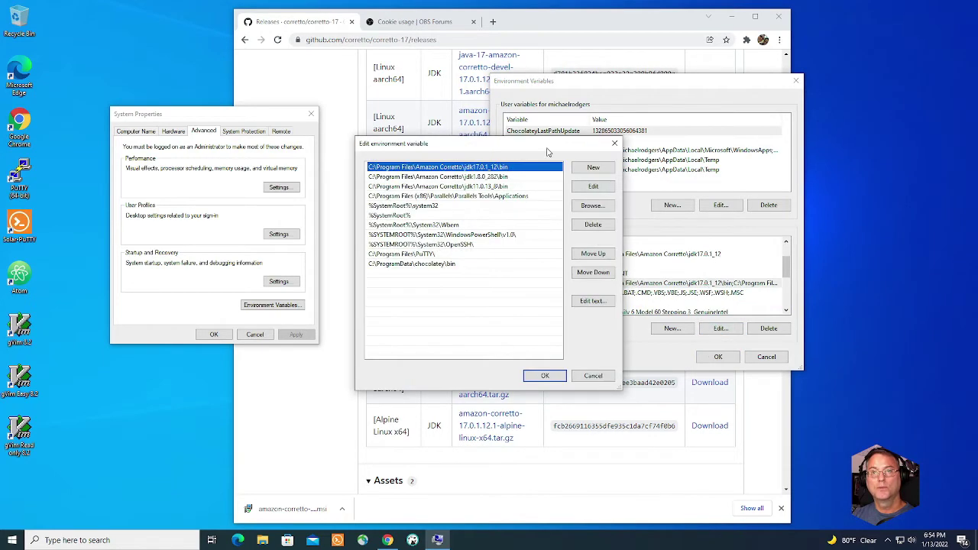
left_click_drag(550, 146, 634, 84)
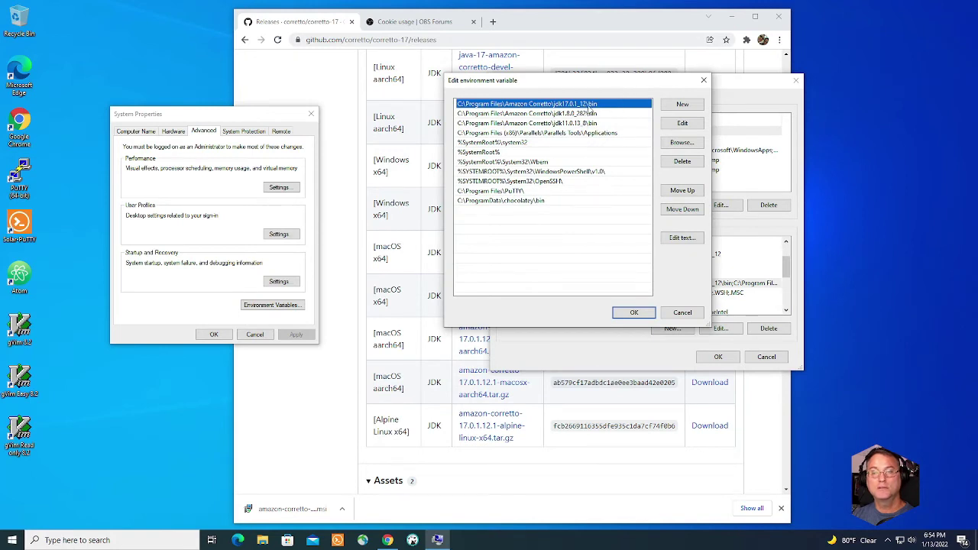
left_click(634, 313)
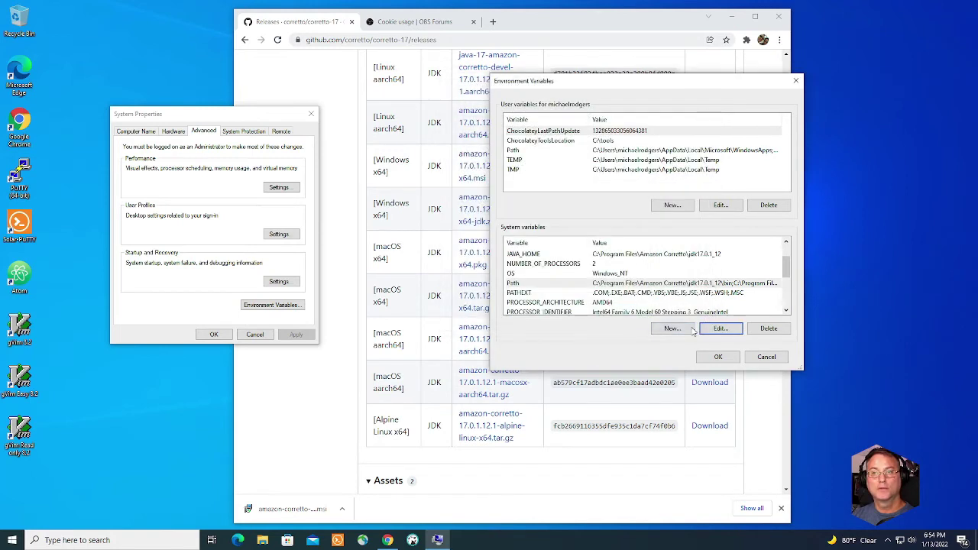
left_click(719, 358)
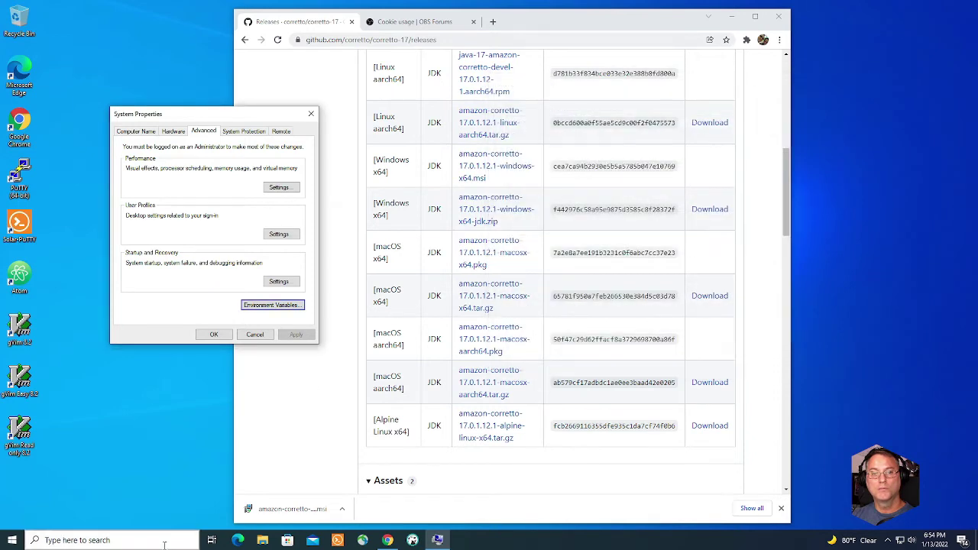
Step: Open a Command Prompt and check the active Java version with "java -version"
left_click(165, 541)
type("cmd")
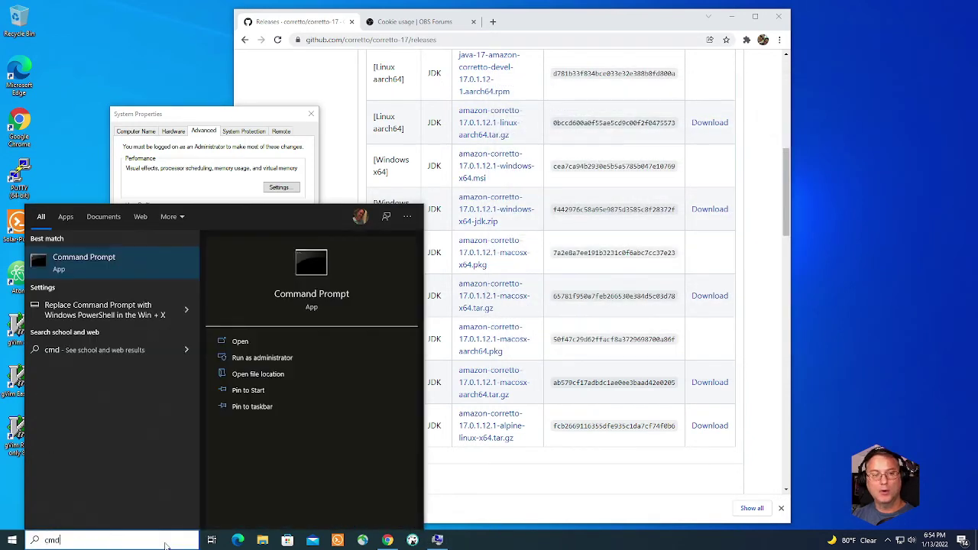
key("Return")
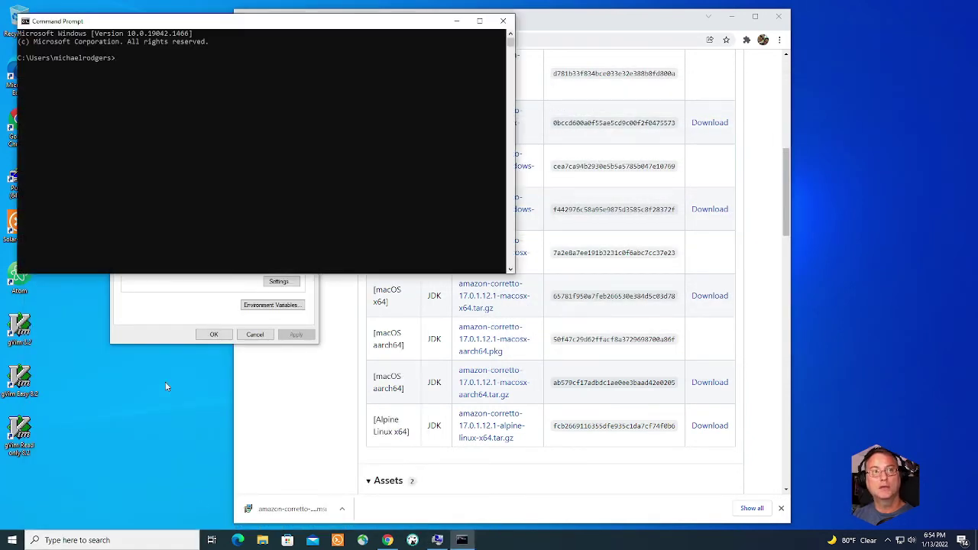
left_click_drag(137, 23, 546, 63)
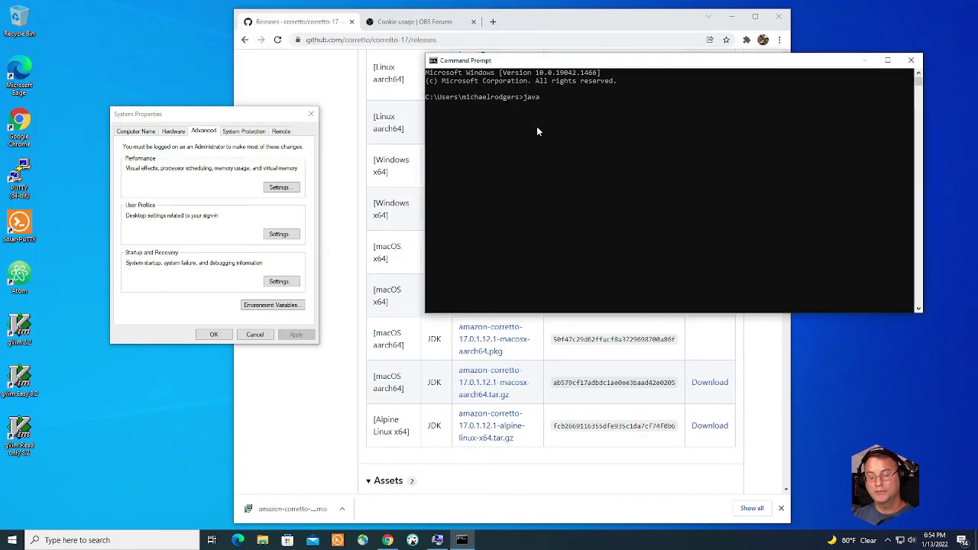
type("java -version")
key("Return")
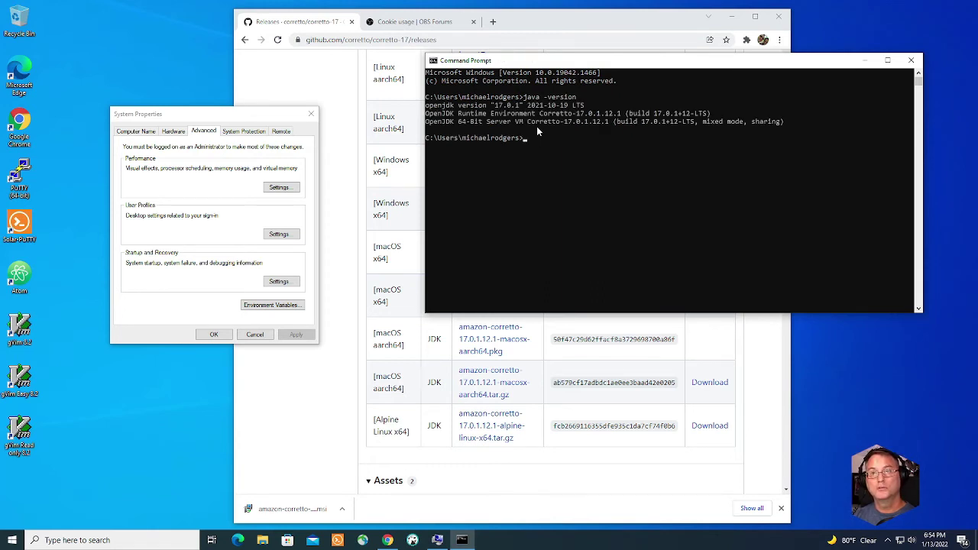